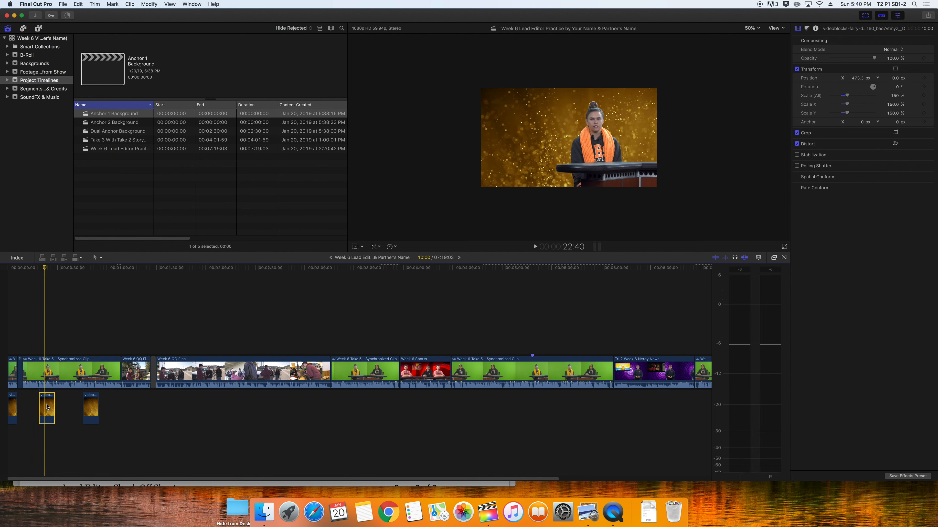
# Step: Open the Anchor 1 Background project and move its connected background clip into the primary storyline
pyautogui.doubleClick(111, 115)
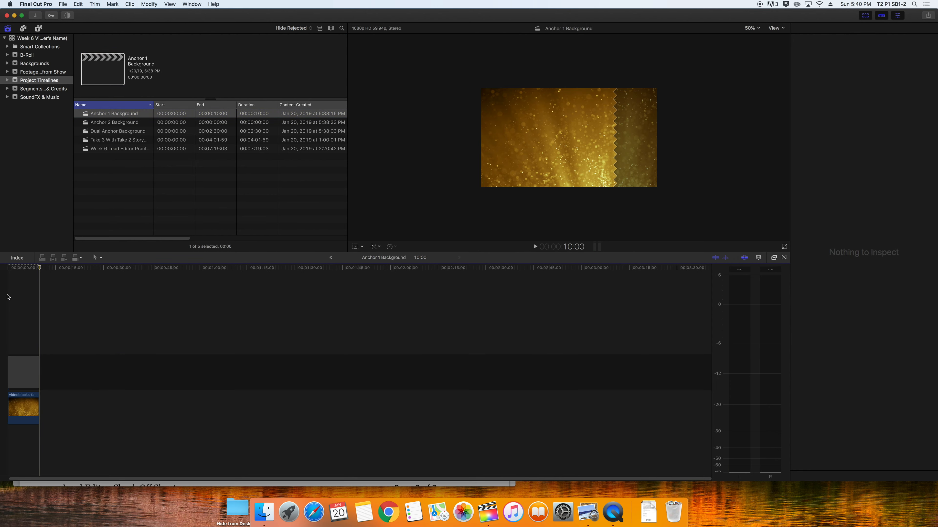
pyautogui.moveTo(16, 406); pyautogui.dragTo(25, 378)
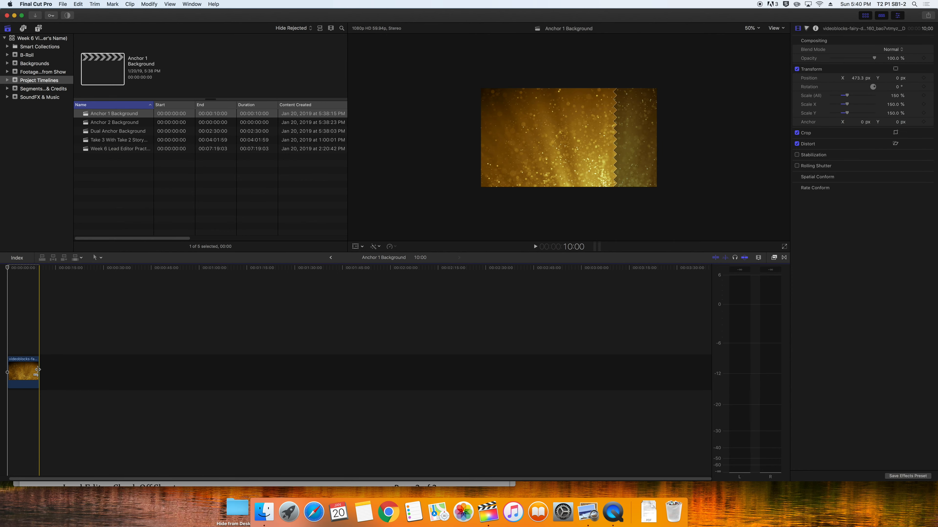
# Step: Duplicate the 10-second background clip end to end until the Anchor 1 Background project is 4 minutes long
pyautogui.click(20, 372)
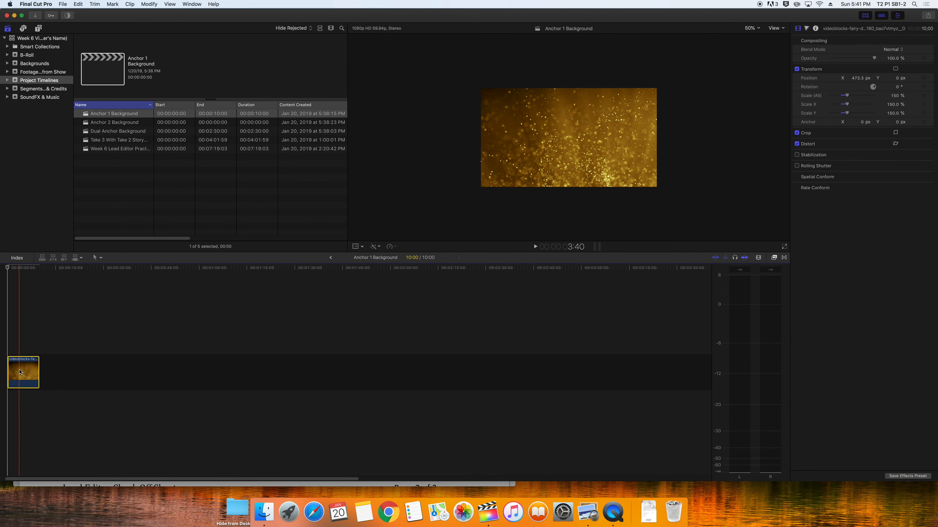
pyautogui.press('super+c')
pyautogui.press('super+v')
pyautogui.press('super+v')
pyautogui.press('super+v')
pyautogui.press('super+v')
pyautogui.press('super+v')
pyautogui.press('super+v')
pyautogui.press('super+v')
pyautogui.press('super+v')
pyautogui.press('super+v')
pyautogui.press('super+v')
pyautogui.press('super+v')
pyautogui.press('super+v')
pyautogui.press('super+v')
pyautogui.press('super+v')
pyautogui.press('super+v')
pyautogui.press('super+v')
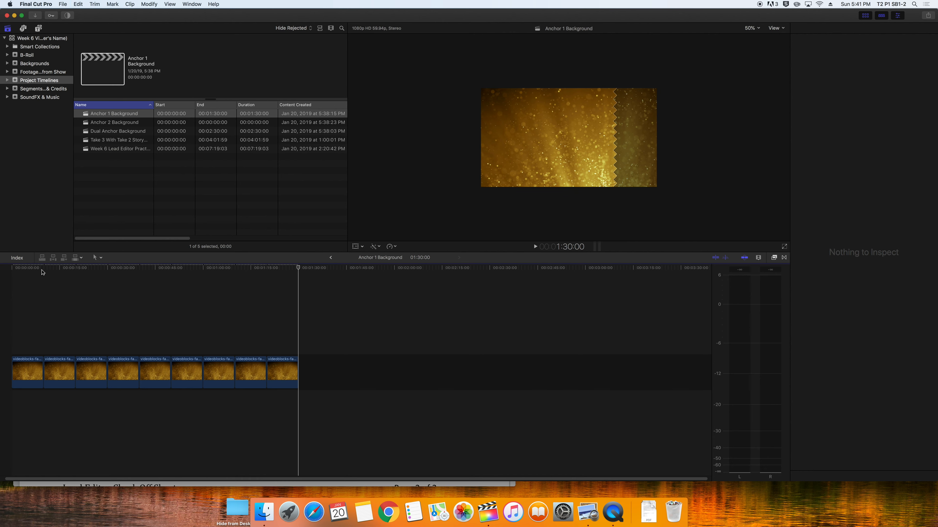
pyautogui.press('super+v')
pyautogui.press('super+v')
pyautogui.press('super+v')
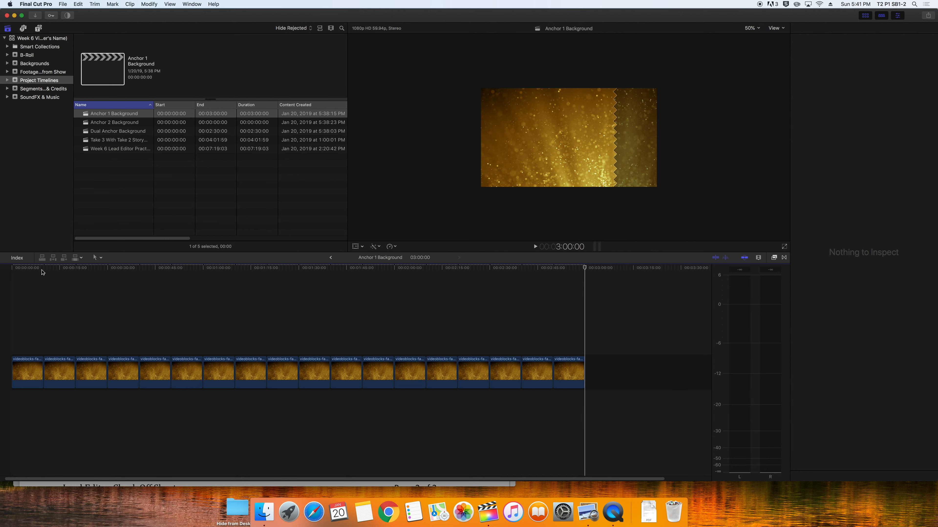
pyautogui.press('super+v')
pyautogui.press('super+v')
pyautogui.press('super+v')
pyautogui.press('super+v')
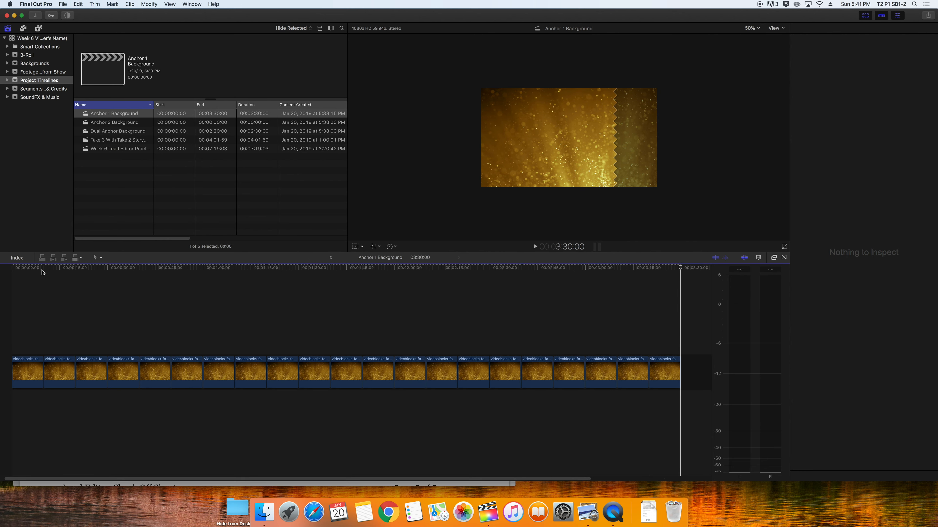
# Step: Combine all the duplicated clips into a compound clip named Anchor 1 Background Clip in the Backgrounds event
pyautogui.moveTo(587, 310); pyautogui.dragTo(1, 485)
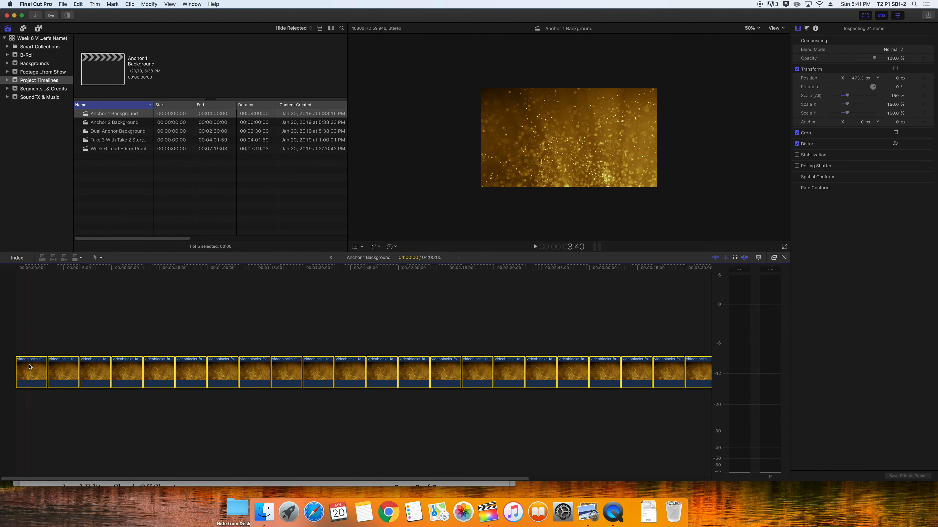
pyautogui.rightClick(31, 369)
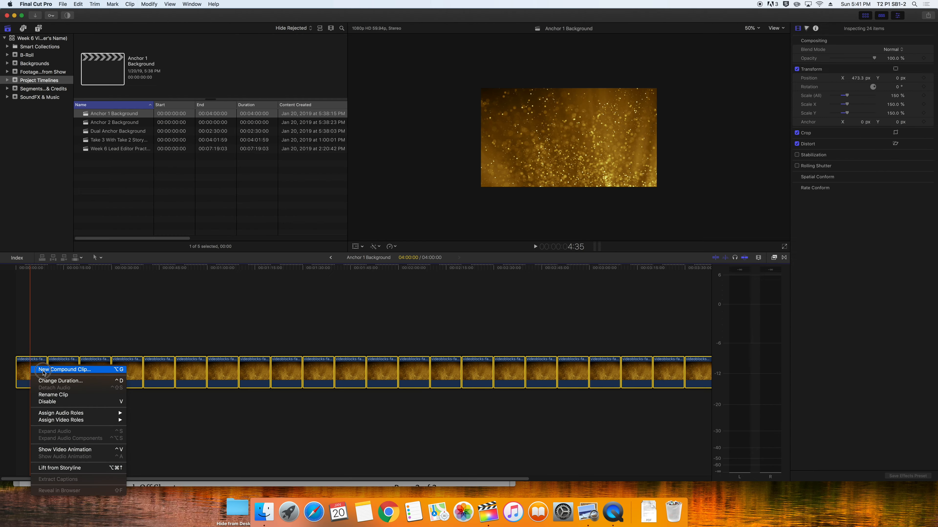
pyautogui.click(136, 74)
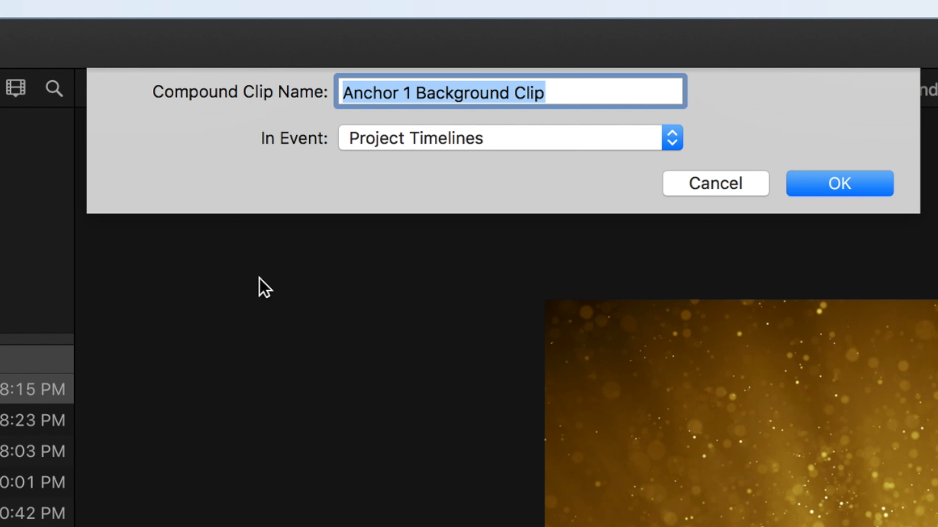
pyautogui.click(477, 148)
pyautogui.click(424, 90)
pyautogui.click(839, 183)
# Step: Return to the Week 6 Lead Editor Practice project and reposition the last connected background clip beneath the Anchor 2 shot at 34:05
pyautogui.click(331, 258)
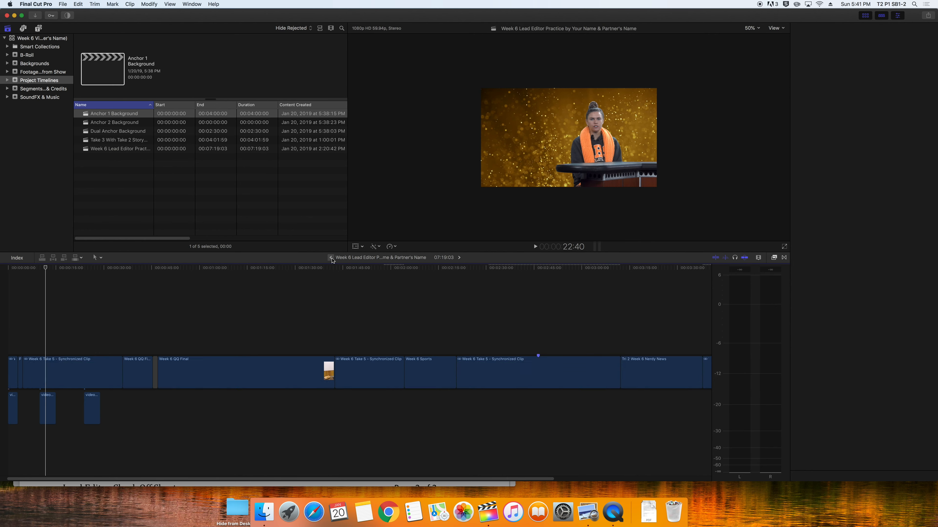
pyautogui.click(92, 406)
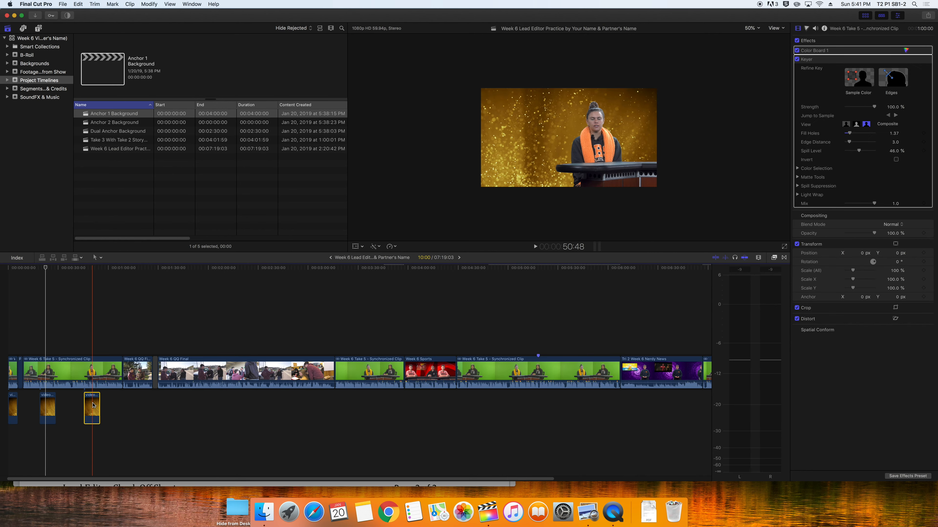
pyautogui.moveTo(93, 406); pyautogui.dragTo(64, 406)
pyautogui.click(65, 271)
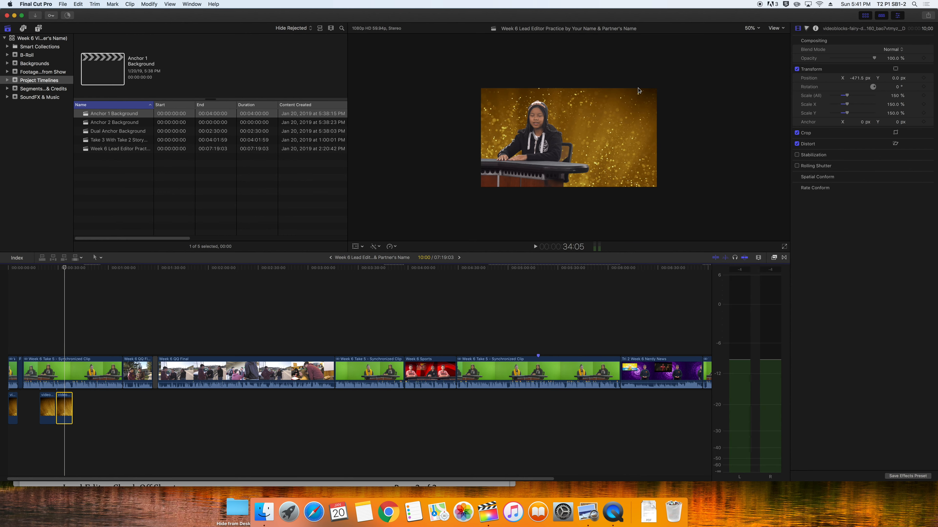
# Step: Copy the Anchor 2 background clip into the primary storyline of the Anchor 2 Background project, leaving no gap before it
pyautogui.press('super+c')
pyautogui.doubleClick(114, 122)
pyautogui.press('super+v')
pyautogui.click(24, 407)
pyautogui.moveTo(24, 407); pyautogui.dragTo(59, 371)
pyautogui.click(34, 380)
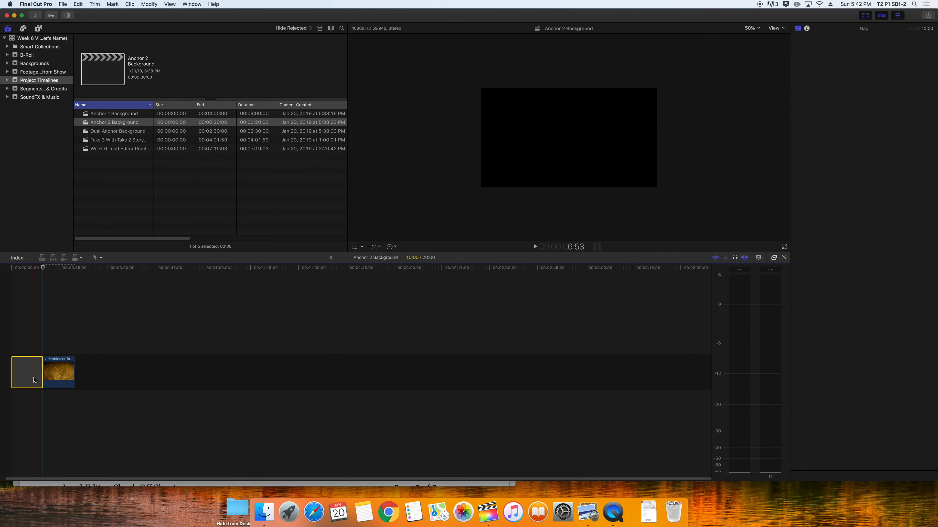
pyautogui.press('Delete')
# Step: Duplicate the background clip end to end until the Anchor 2 Background project is 4 minutes long
pyautogui.click(33, 381)
pyautogui.press('super+c')
pyautogui.press('Down')
pyautogui.press('super+v')
pyautogui.press('super+v')
pyautogui.press('super+v')
pyautogui.press('super+v')
pyautogui.press('super+v')
pyautogui.press('super+v')
pyautogui.press('super+v')
pyautogui.press('super+v')
pyautogui.press('super+v')
pyautogui.press('super+v')
pyautogui.press('super+v')
pyautogui.press('super+v')
pyautogui.press('super+v')
pyautogui.press('super+v')
pyautogui.press('super+v')
pyautogui.press('super+v')
pyautogui.press('super+v')
pyautogui.press('super+v')
pyautogui.press('super+v')
pyautogui.press('super+v')
# Step: Combine all the clips into a compound clip named Anchor 2 Background Clip in the Backgrounds event
pyautogui.press('super+a')
pyautogui.hotkey('alt', 'g')
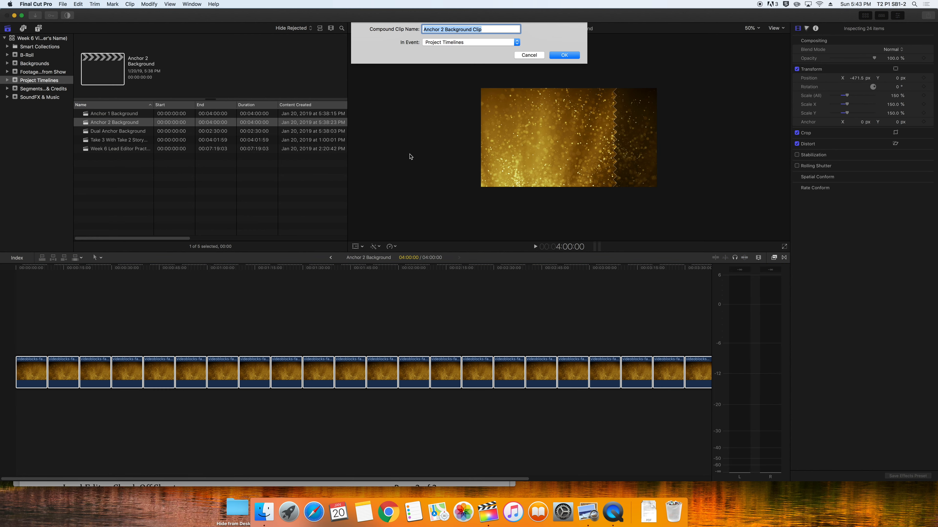
pyautogui.click(465, 43)
pyautogui.click(461, 29)
pyautogui.click(561, 56)
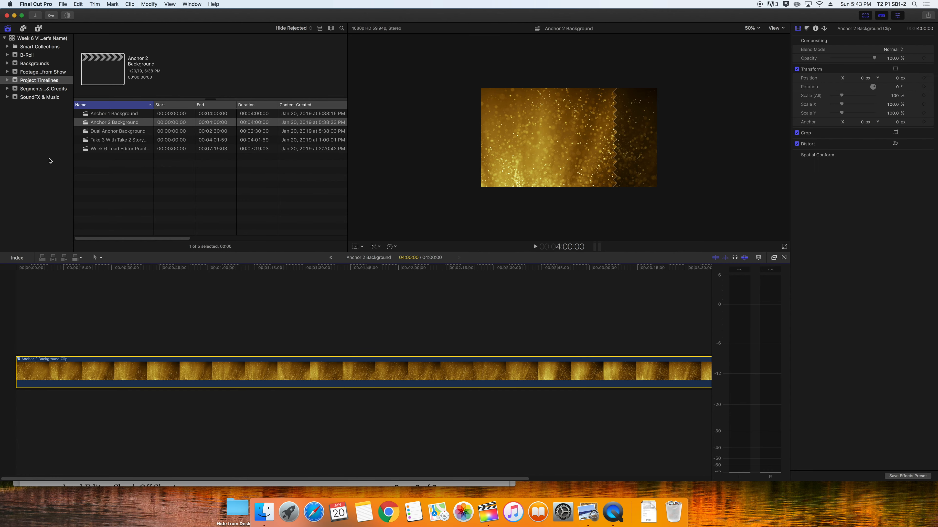
# Step: Show the Backgrounds event, return to the Week 6 Lead Editor Practice project and delete its three connected background clips
pyautogui.click(35, 64)
pyautogui.click(332, 258)
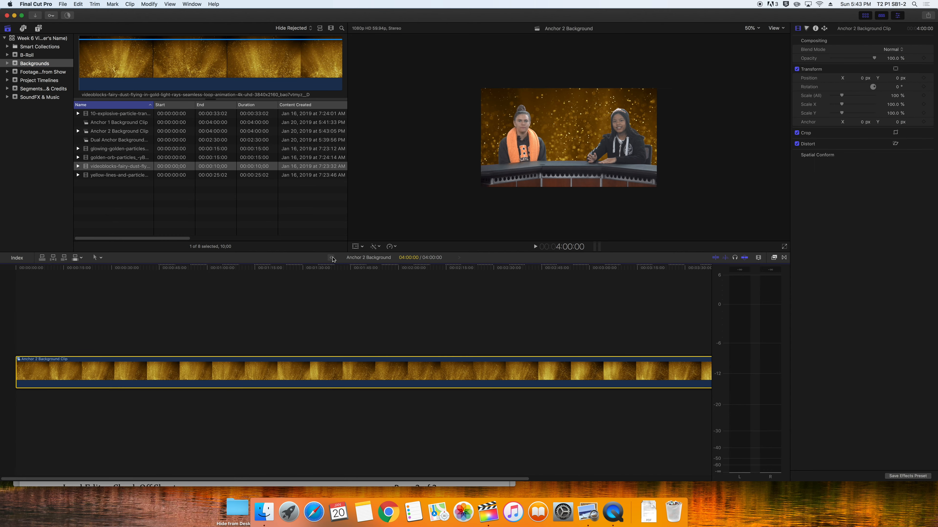
pyautogui.moveTo(93, 408); pyautogui.dragTo(2, 400)
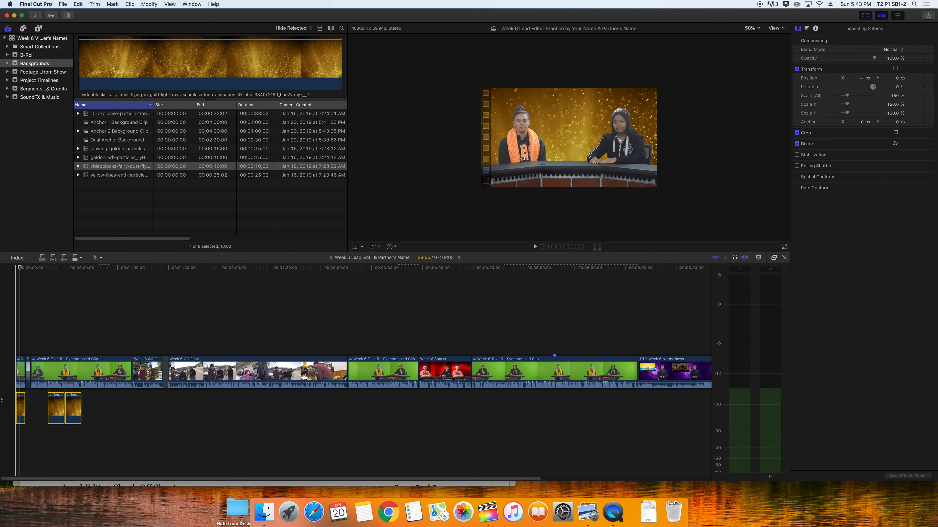
pyautogui.press('Delete')
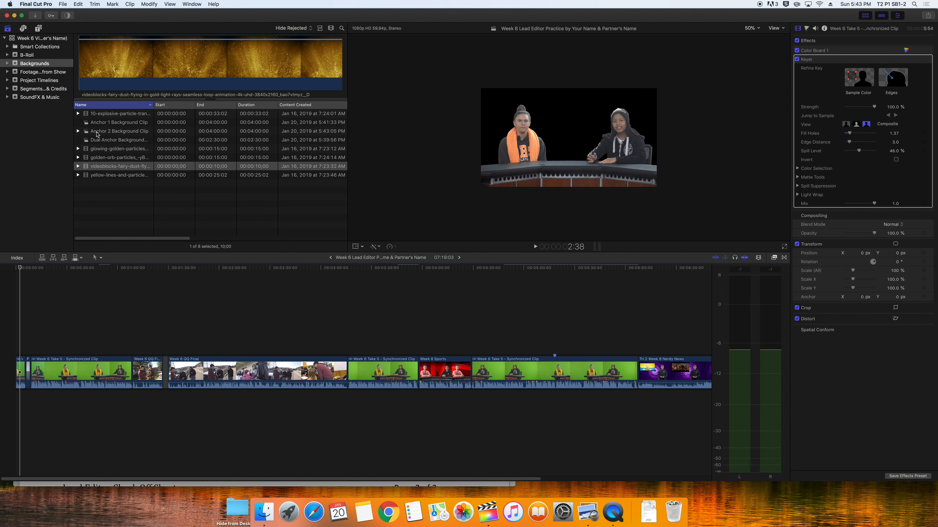
# Step: Place the Dual Anchor Background Clip beneath the opening anchor shot, split it at the shot's end and move the remainder towards Week 6 Sports
pyautogui.moveTo(98, 142); pyautogui.dragTo(15, 418)
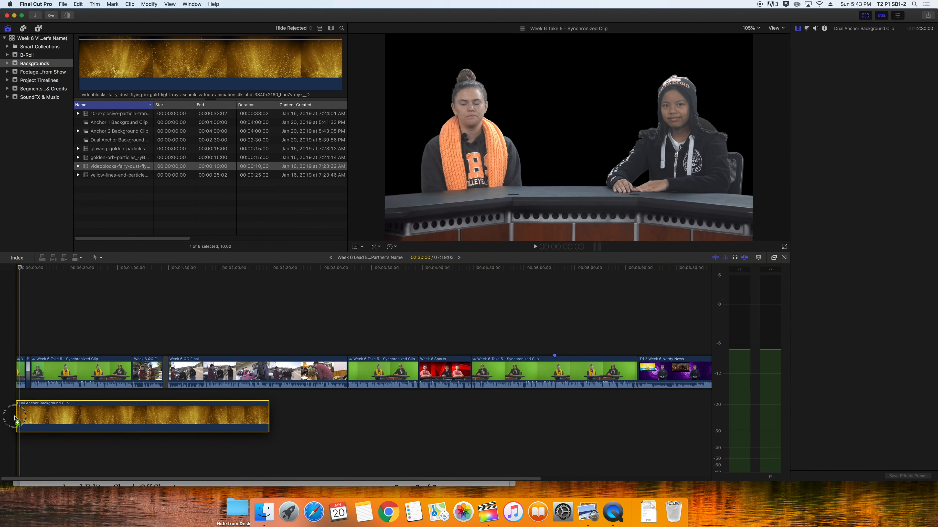
pyautogui.moveTo(20, 269); pyautogui.dragTo(25, 269)
pyautogui.moveTo(36, 410); pyautogui.dragTo(428, 409)
# Step: Play through the first long anchor segment and mark the camera switches at 26:18, 37:28 and 52:09
pyautogui.click(59, 268)
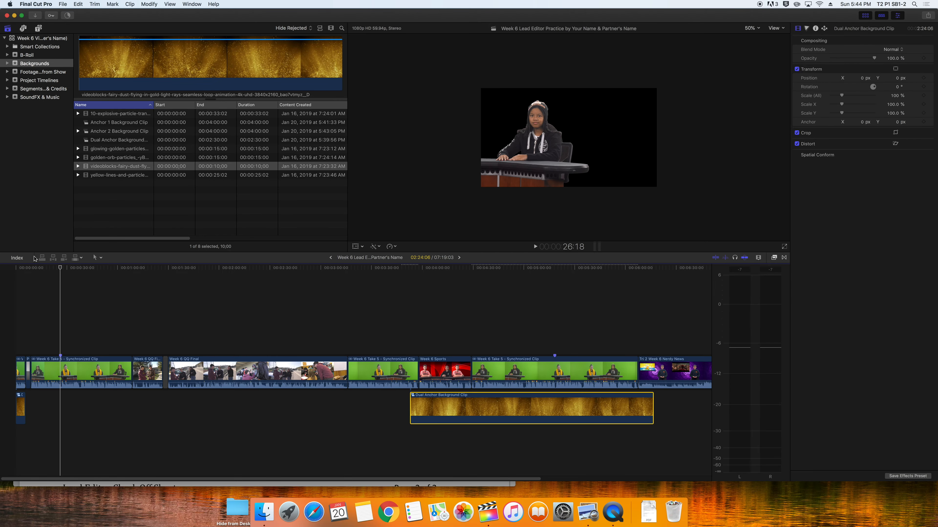
pyautogui.press('super+b')
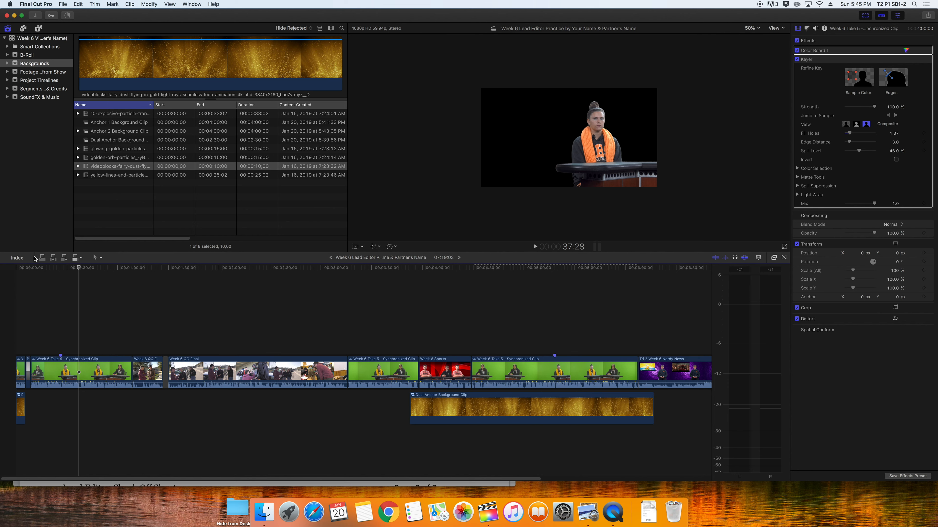
pyautogui.press('space')
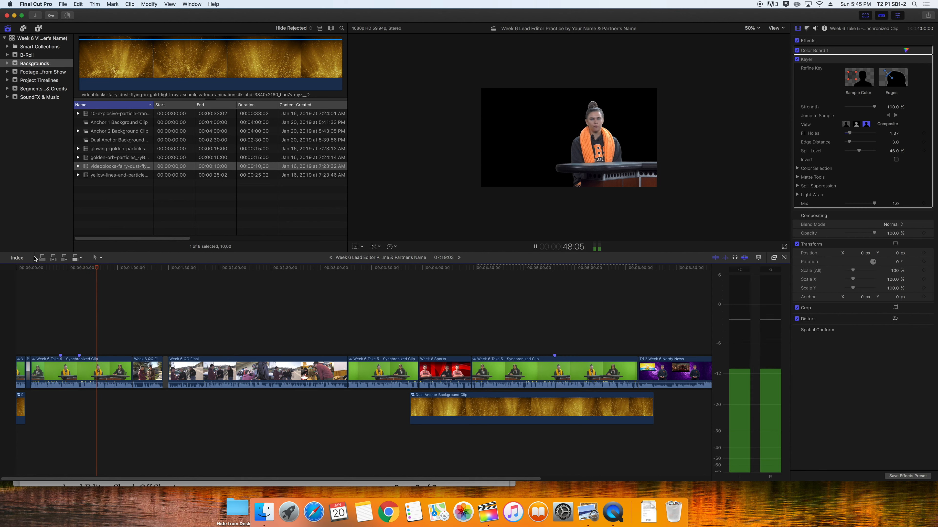
pyautogui.press('space')
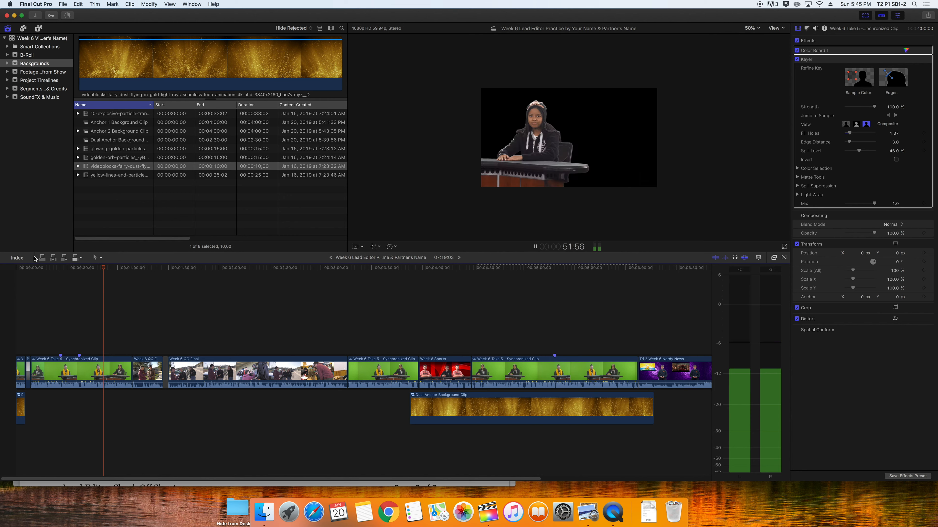
pyautogui.press('j')
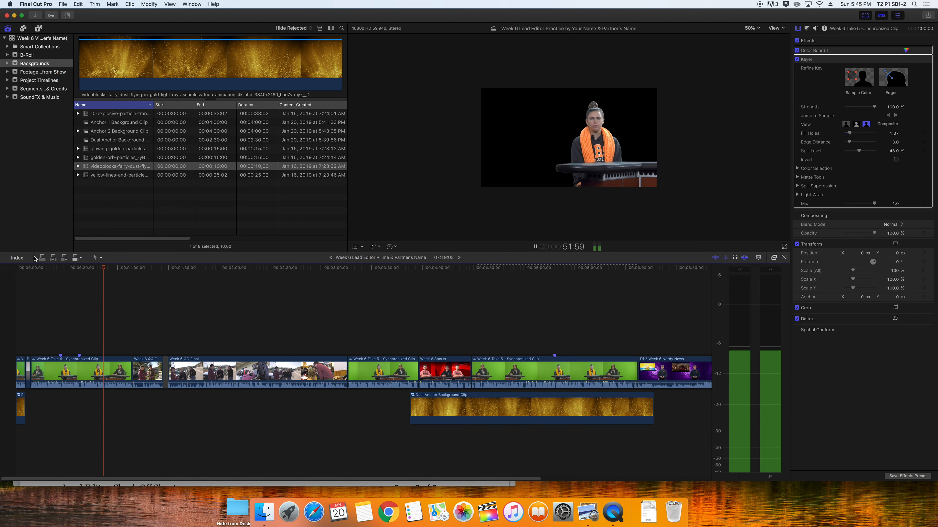
pyautogui.press('space')
pyautogui.hotkey('shift', 'Right')
pyautogui.hotkey('shift', 'Right')
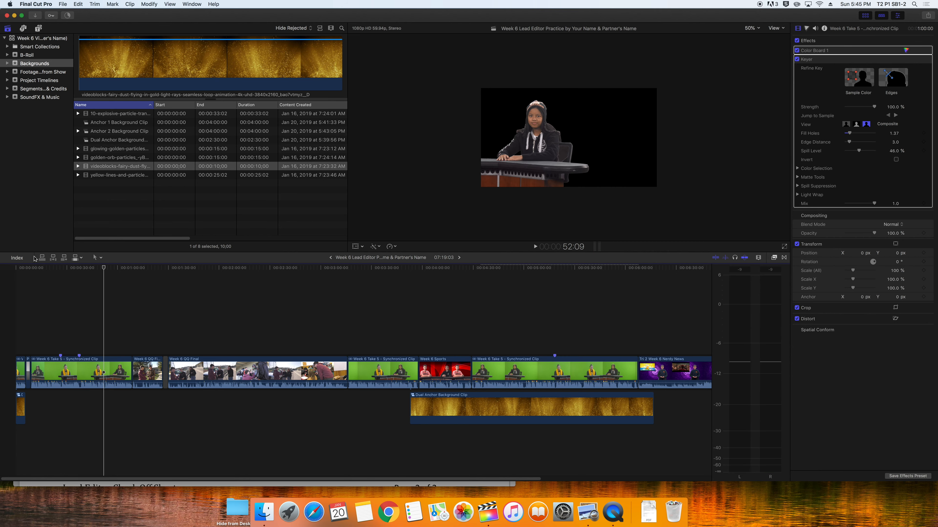
# Step: Move the Dual Anchor Background Clip to the marker at 3:54:24 and split it at 3:57:58, where Week 6 Sports begins
pyautogui.moveTo(425, 407); pyautogui.dragTo(431, 407)
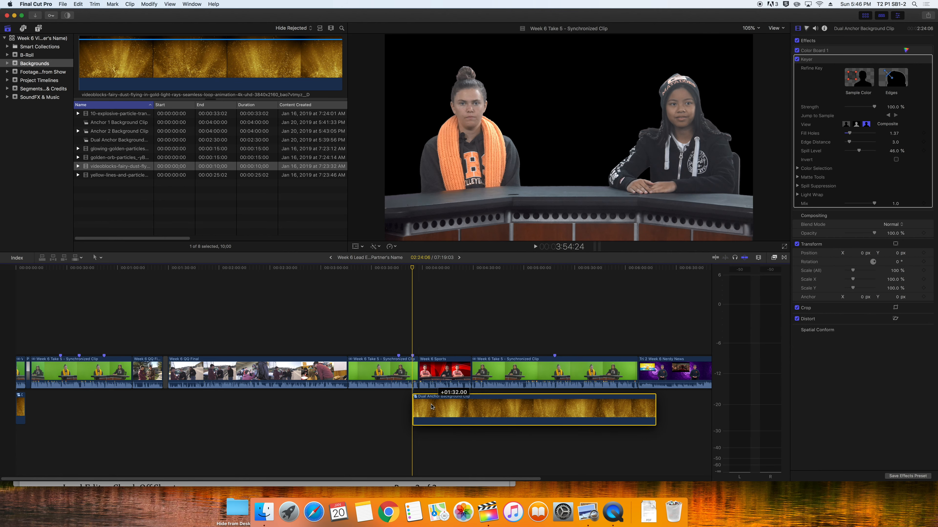
pyautogui.moveTo(413, 267); pyautogui.dragTo(417, 269)
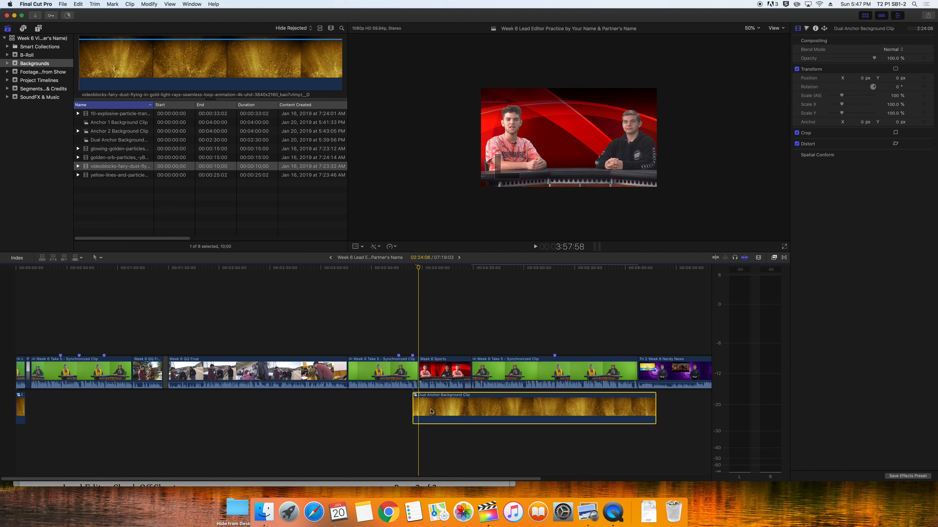
pyautogui.press('super+b')
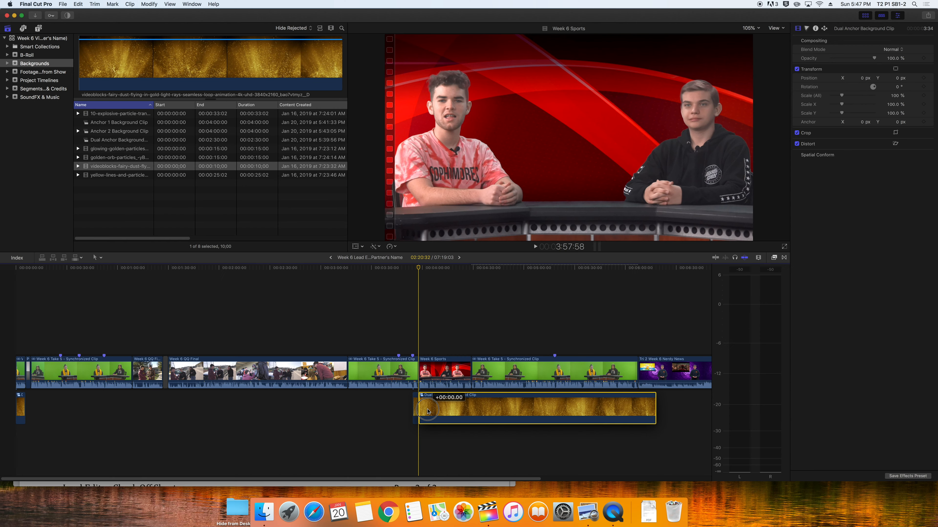
# Step: Move the remaining background to the start of the anchor segment after Week 6 Sports and split it at 4:30:34
pyautogui.moveTo(502, 329); pyautogui.dragTo(583, 332)
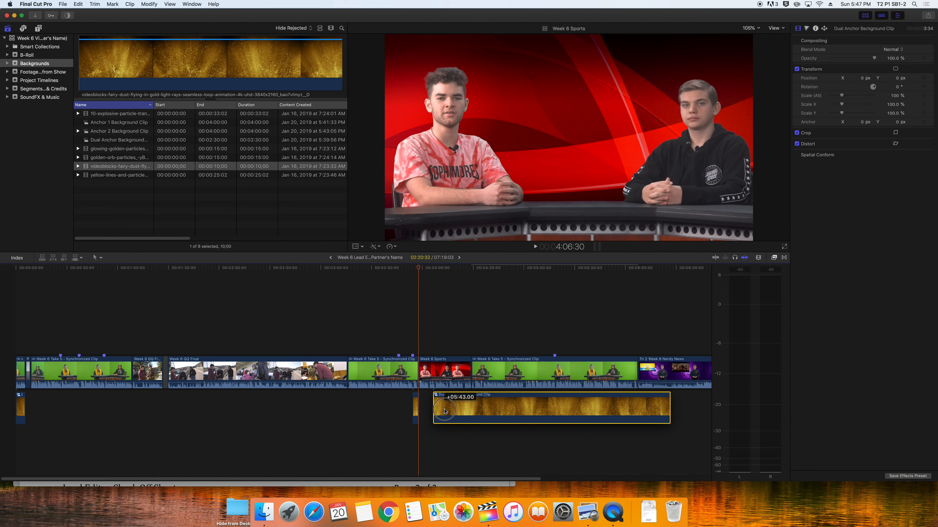
pyautogui.moveTo(445, 412); pyautogui.dragTo(484, 411)
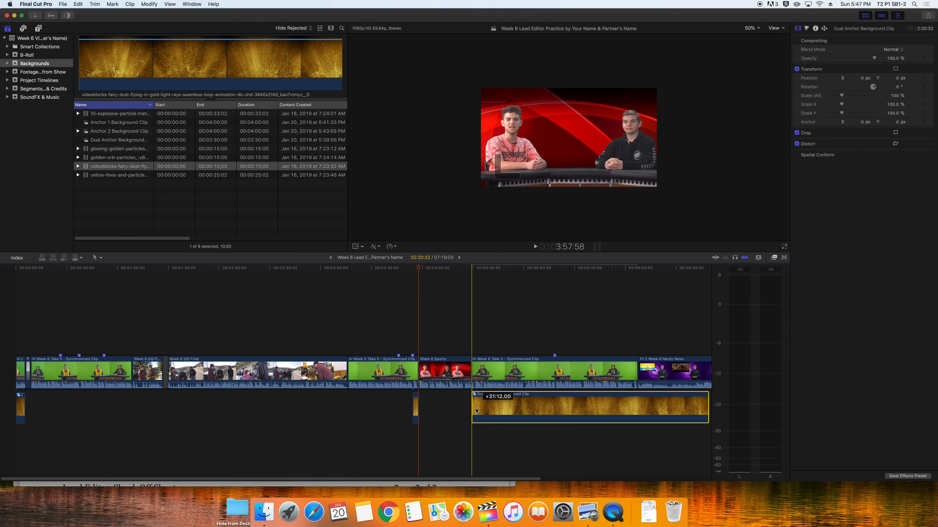
pyautogui.click(472, 269)
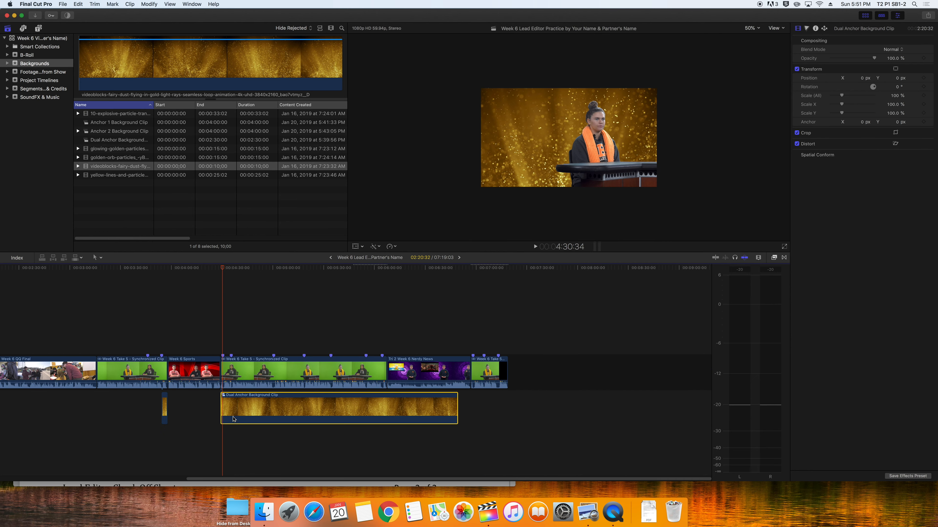
pyautogui.press('[')
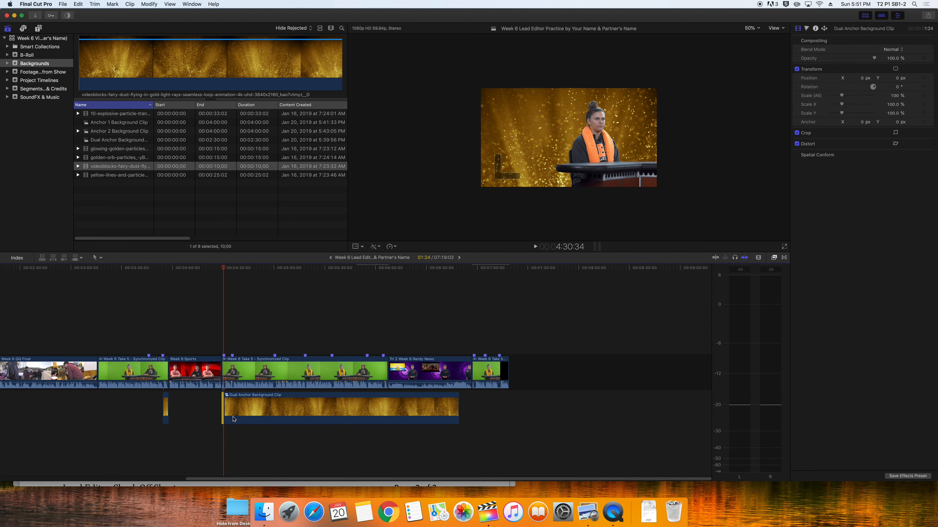
# Step: Move the remaining Dual Anchor Background Clip to the last marker before Week 6 Nerdy News and cover the dual-anchor shot there
pyautogui.moveTo(243, 411); pyautogui.dragTo(394, 411)
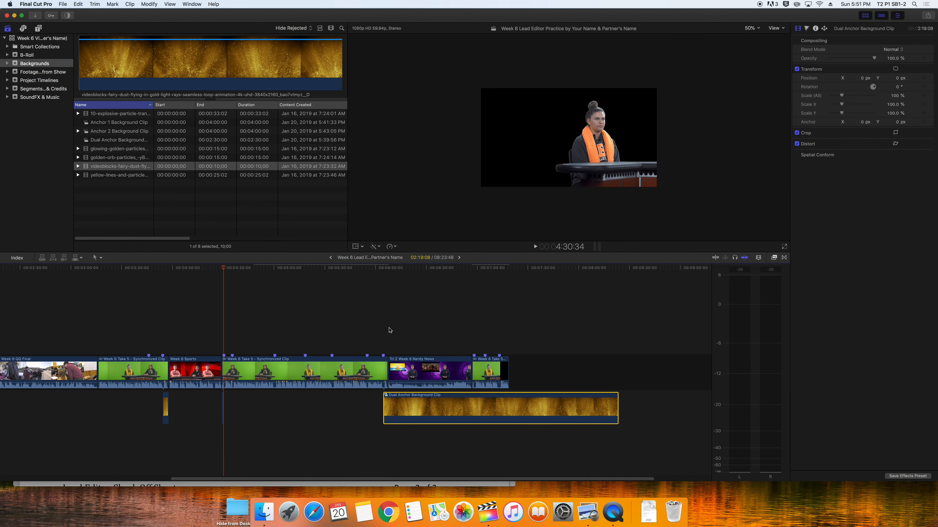
pyautogui.click(383, 273)
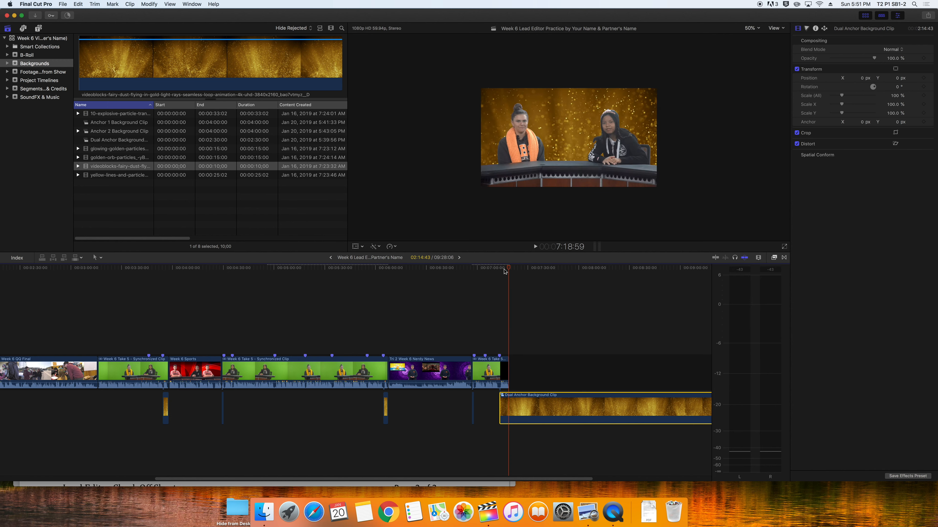
# Step: Split the Dual Anchor Background Clip at the end of the final anchor shot and move the leftover piece clear of it
pyautogui.click(506, 269)
pyautogui.press('super+b')
pyautogui.click(561, 411)
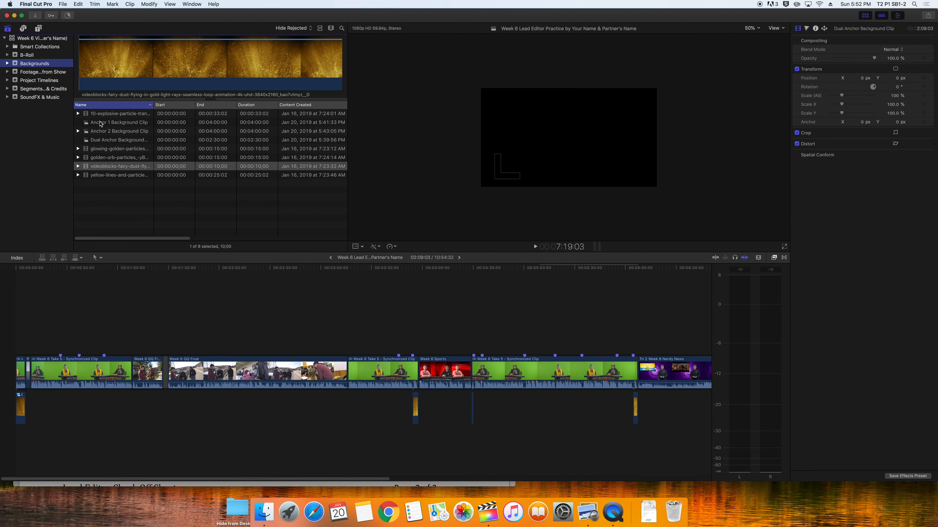
# Step: Place the Anchor 1 Background Clip under the anchor shot at 8:55, split it at 26:18, and move the remainder to the 37:28 marker
pyautogui.click(100, 123)
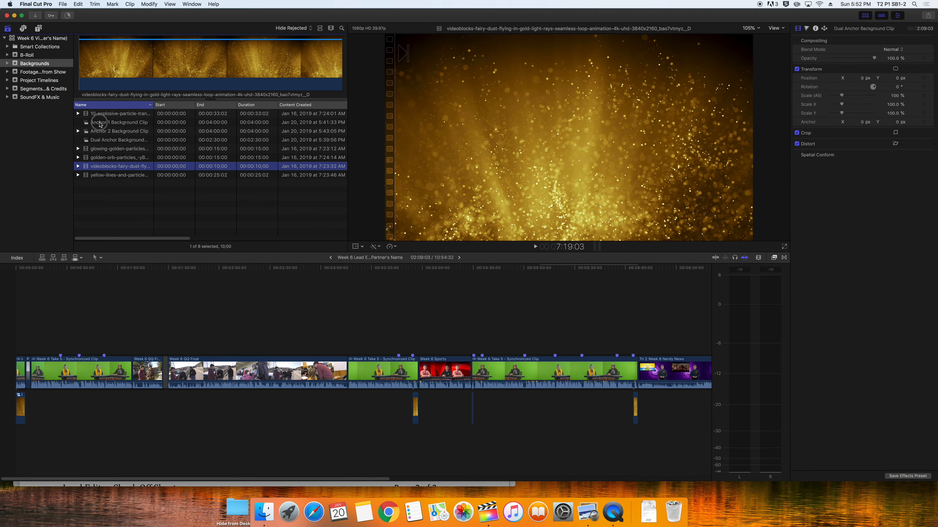
pyautogui.moveTo(100, 124); pyautogui.dragTo(35, 416)
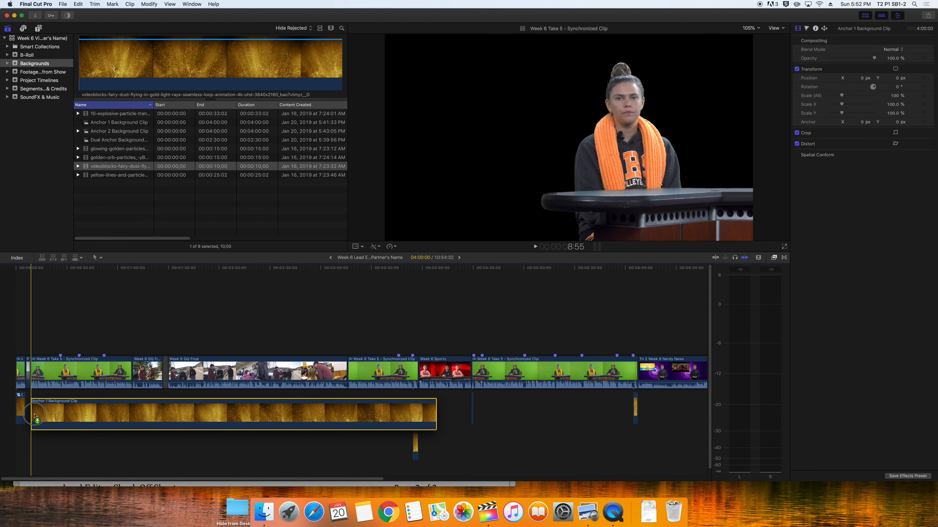
pyautogui.moveTo(32, 268); pyautogui.dragTo(60, 270)
pyautogui.press('super+b')
pyautogui.moveTo(86, 412); pyautogui.dragTo(101, 410)
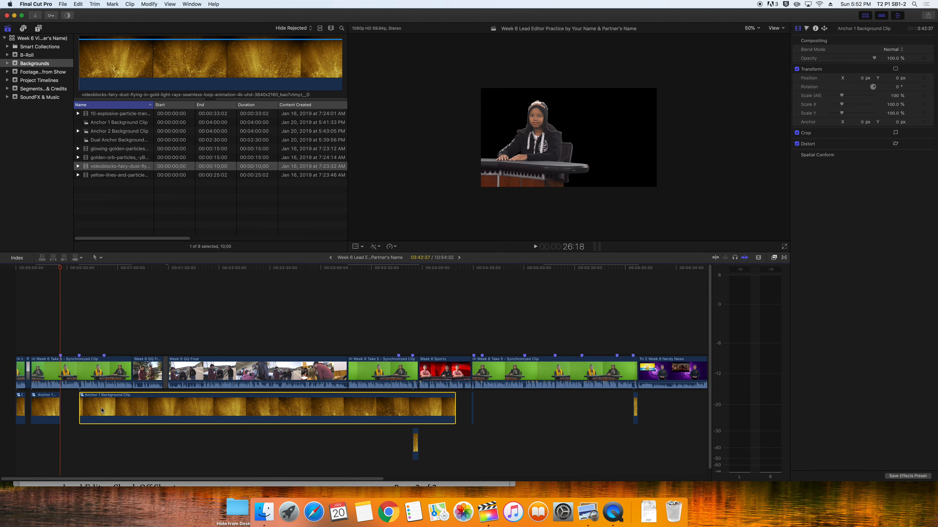
# Step: Split the Anchor 1 background at 52:06 and cover the following Anchor 1 shots, moving the remainder to the segment after Week 6 Nerdy News
pyautogui.moveTo(64, 274); pyautogui.dragTo(102, 274)
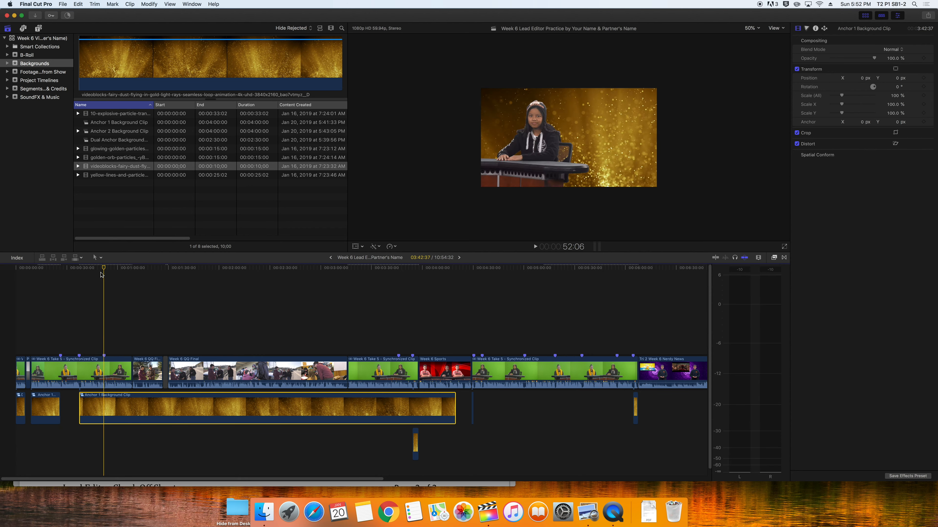
pyautogui.press('super+b')
pyautogui.moveTo(409, 441); pyautogui.dragTo(518, 441)
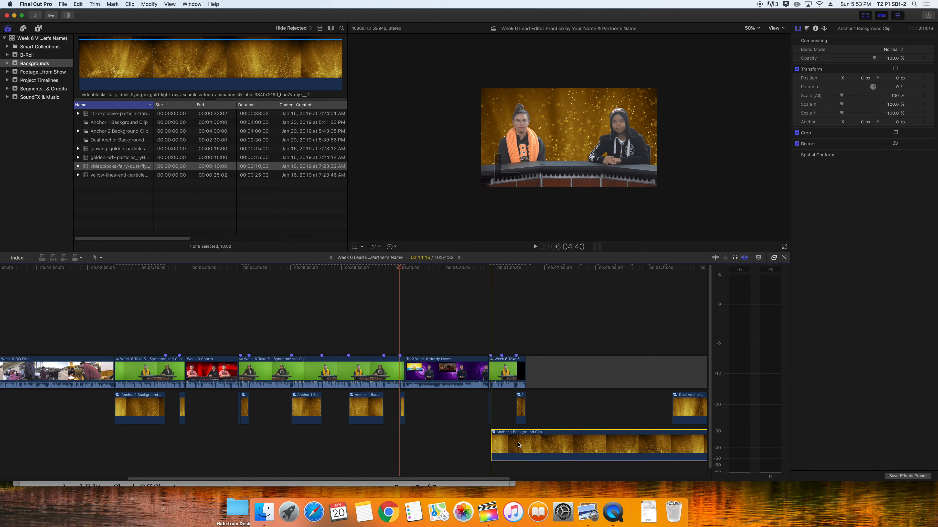
# Step: Split the Anchor 1 background at the end of the last Anchor 1 shot and move the leftover piece clear of the show
pyautogui.moveTo(494, 269); pyautogui.dragTo(517, 270)
pyautogui.press('super+b')
pyautogui.moveTo(522, 446); pyautogui.dragTo(681, 445)
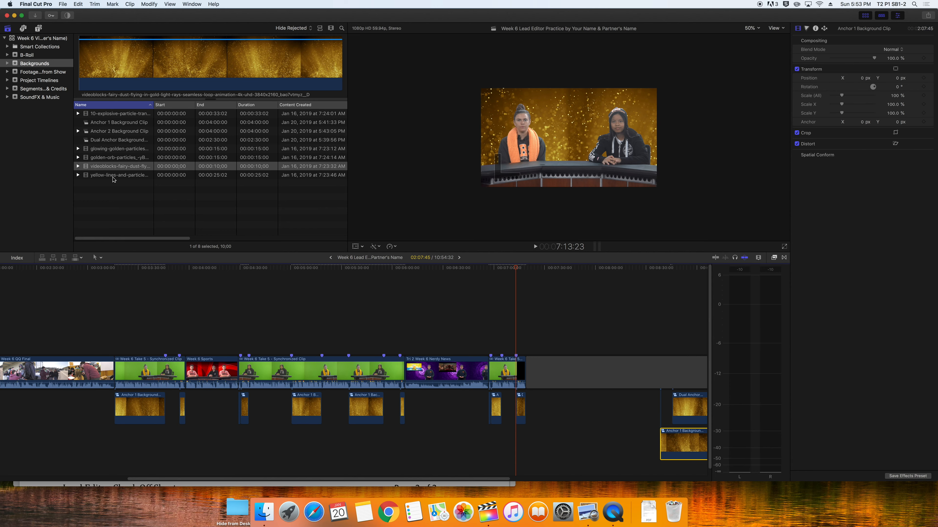
# Step: Place the Anchor 2 Background Clip at the 26:18 marker, split it at 37:28, and move the remainder to the 52:06 marker
pyautogui.click(98, 131)
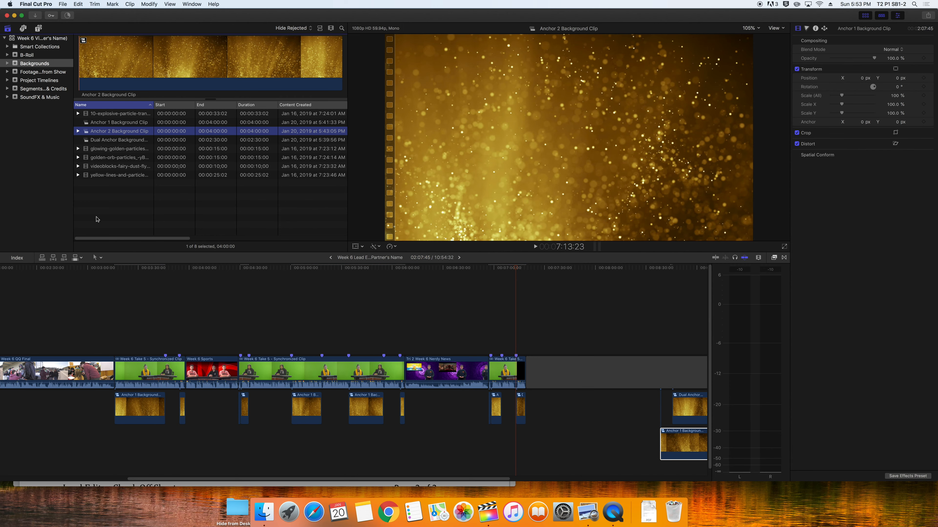
pyautogui.hscroll(-10, 17, 371)
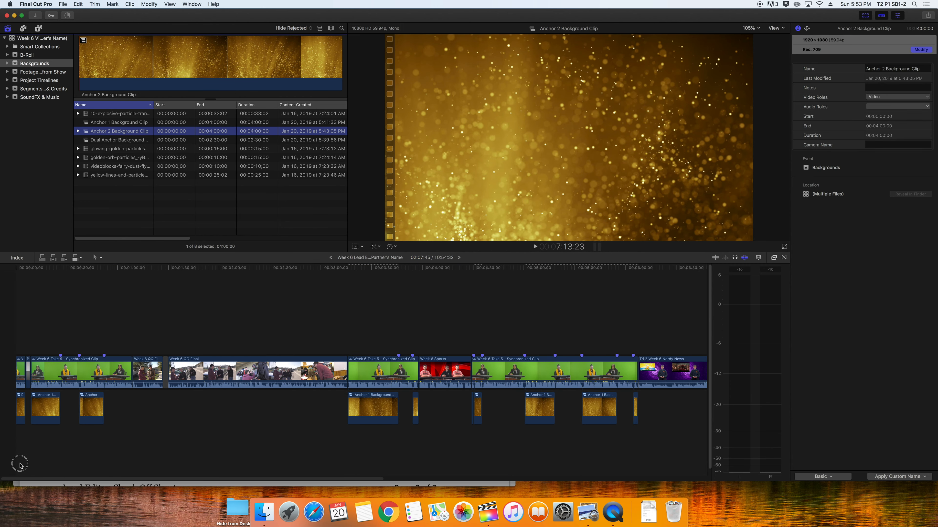
pyautogui.moveTo(103, 131); pyautogui.dragTo(63, 448)
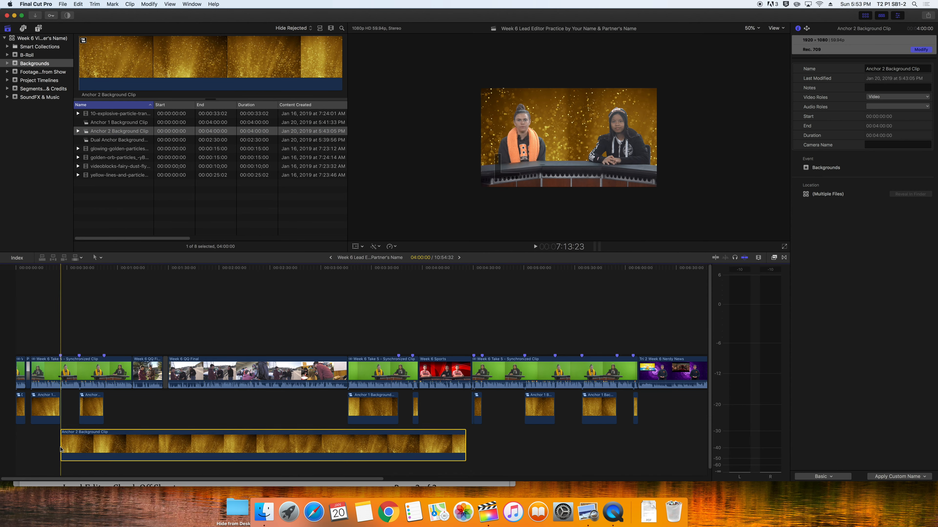
pyautogui.click(60, 269)
pyautogui.moveTo(61, 269); pyautogui.dragTo(80, 269)
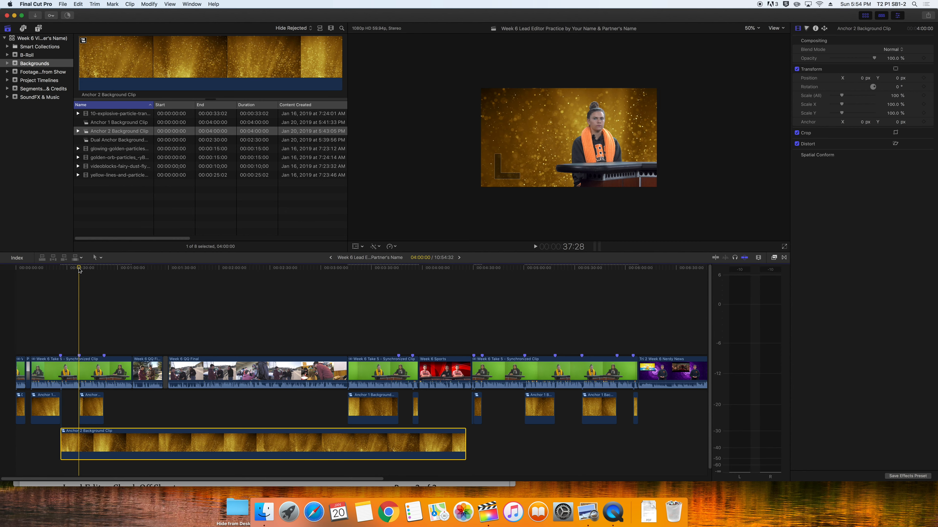
pyautogui.press('super+b')
pyautogui.moveTo(89, 442); pyautogui.dragTo(114, 442)
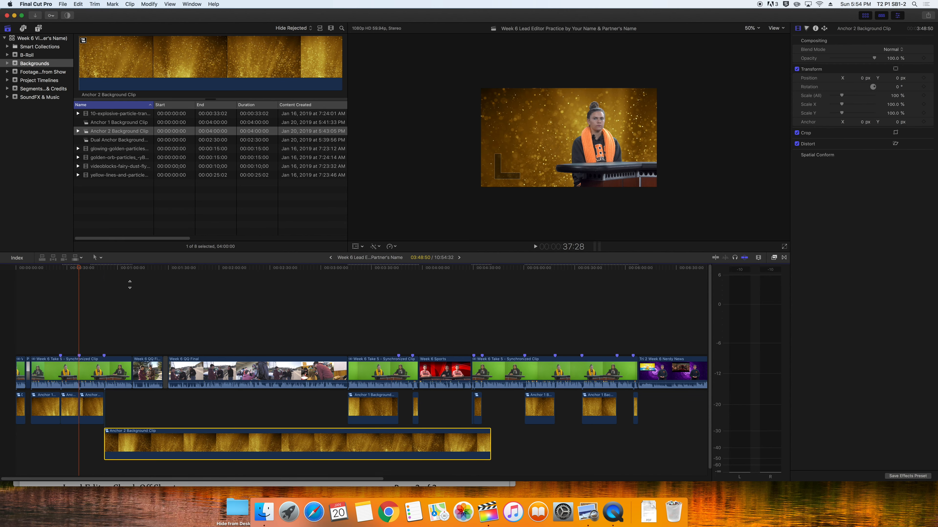
# Step: Split the Anchor 2 background where the first anchor segment ends and fill the following gaps, moving the remainder to the Anchor 2 shot after Week 6 Sports
pyautogui.click(132, 269)
pyautogui.press('super+b')
pyautogui.moveTo(173, 458); pyautogui.dragTo(496, 443)
# Step: Split the Anchor 2 background where the first long Anchor 1 piece after Week 6 Sports begins, and move the remainder past that piece
pyautogui.click(520, 274)
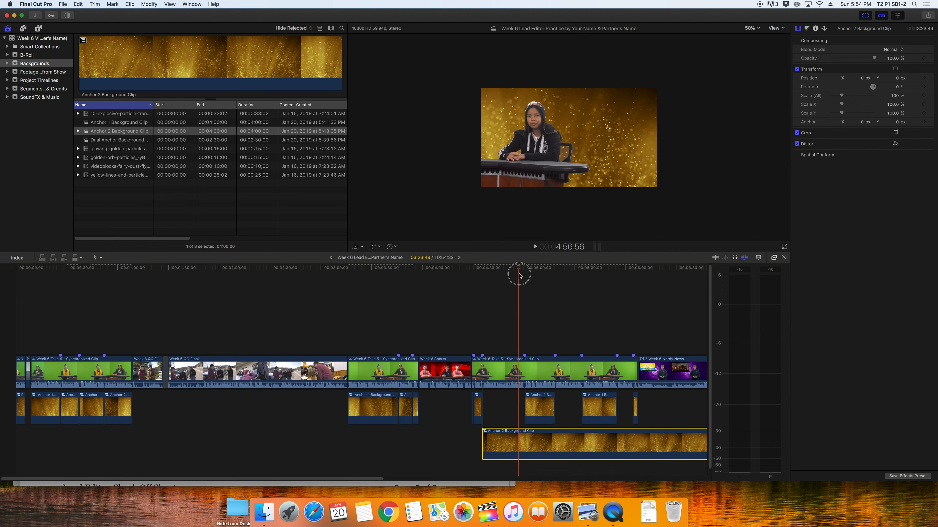
pyautogui.press('super+b')
pyautogui.moveTo(329, 479); pyautogui.dragTo(434, 479)
pyautogui.moveTo(340, 445); pyautogui.dragTo(370, 445)
# Step: Split the Anchor 2 background at the following Anchor 1 piece and move the remainder to the last gap before Week 6 Nerdy News
pyautogui.moveTo(378, 270); pyautogui.dragTo(389, 271)
pyautogui.press('super+b')
pyautogui.moveTo(408, 448); pyautogui.dragTo(443, 447)
# Step: Split the Anchor 2 background at 6:04:40 and move the remainder to the middle marker of the segment after Week 6 Nerdy News
pyautogui.moveTo(435, 270); pyautogui.dragTo(440, 270)
pyautogui.press('super+b')
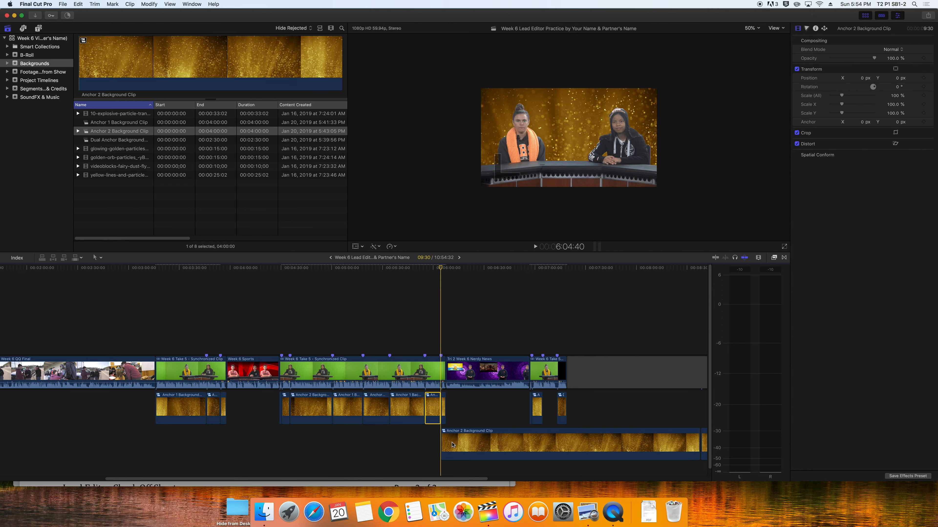
pyautogui.moveTo(454, 445); pyautogui.dragTo(556, 445)
# Step: Split the Anchor 2 background at 7:13:23 and move the leftover piece clear of the final anchor segment
pyautogui.click(557, 272)
pyautogui.press('super+z')
pyautogui.click(565, 444)
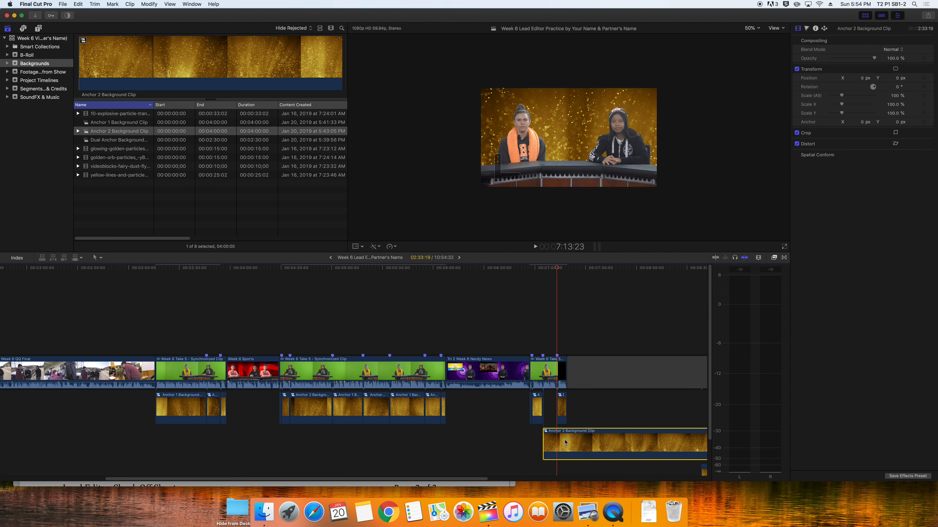
pyautogui.press('super+b')
pyautogui.moveTo(565, 444); pyautogui.dragTo(691, 444)
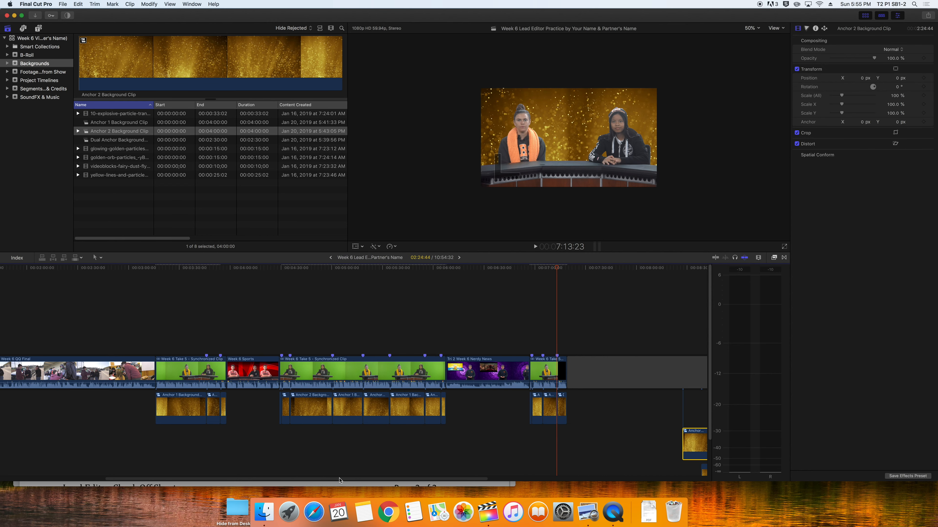
# Step: Play the timeline from its opening anchor segment to check the backgrounds behind each anchor shot, and return to its beginning
pyautogui.moveTo(339, 478); pyautogui.dragTo(148, 462)
pyautogui.click(9, 273)
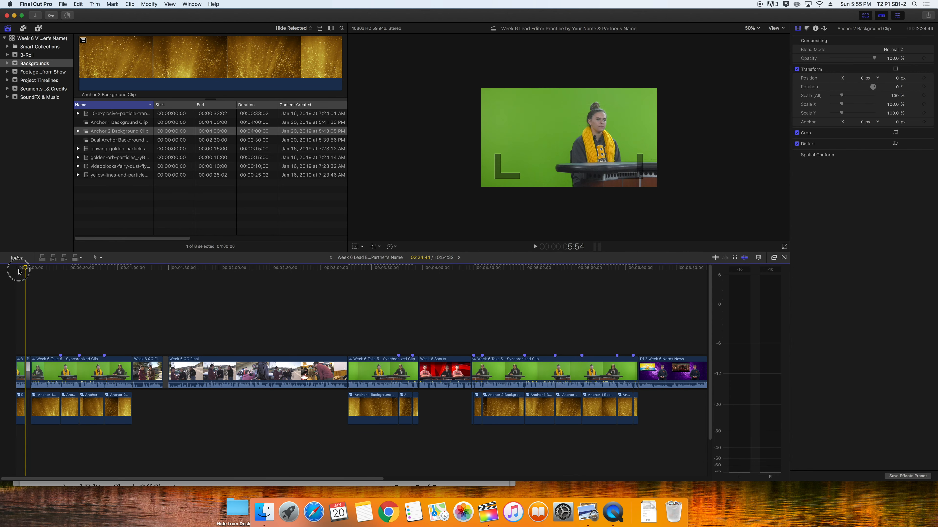
pyautogui.press('space')
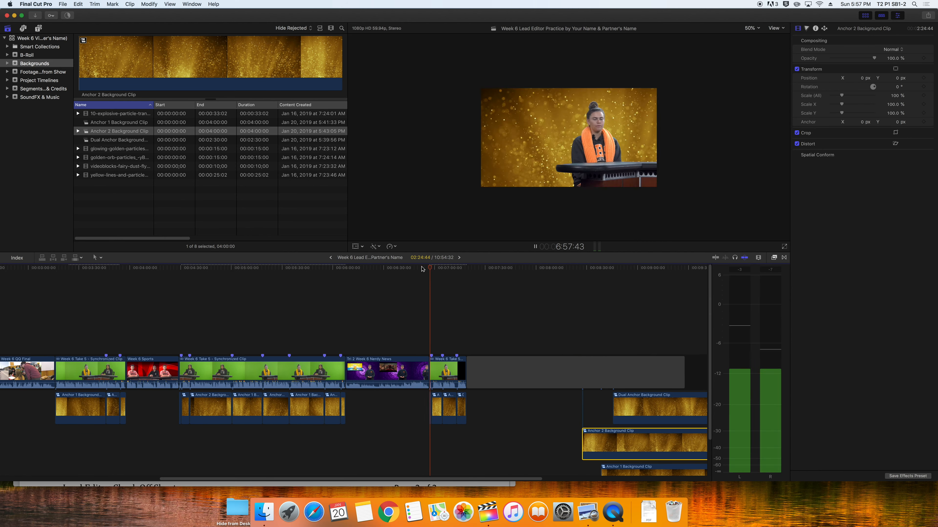
pyautogui.press('space')
pyautogui.moveTo(346, 477); pyautogui.dragTo(166, 463)
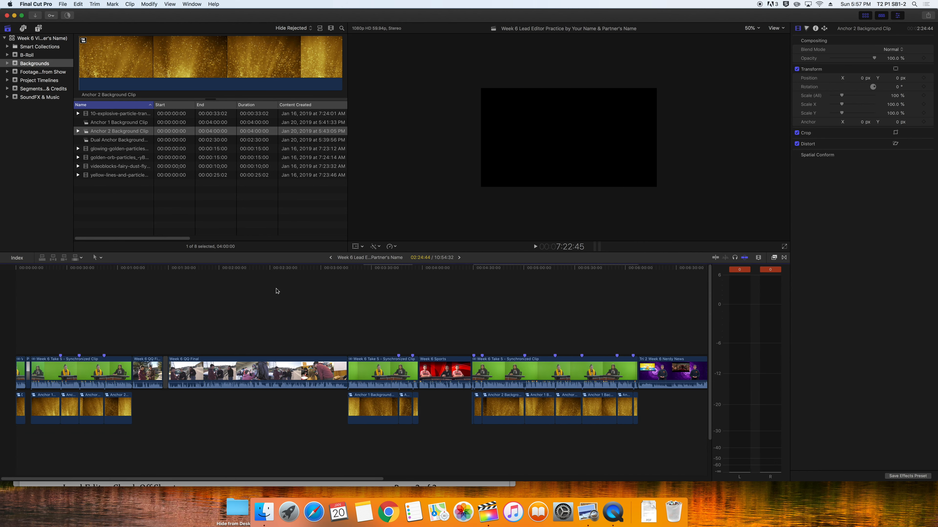